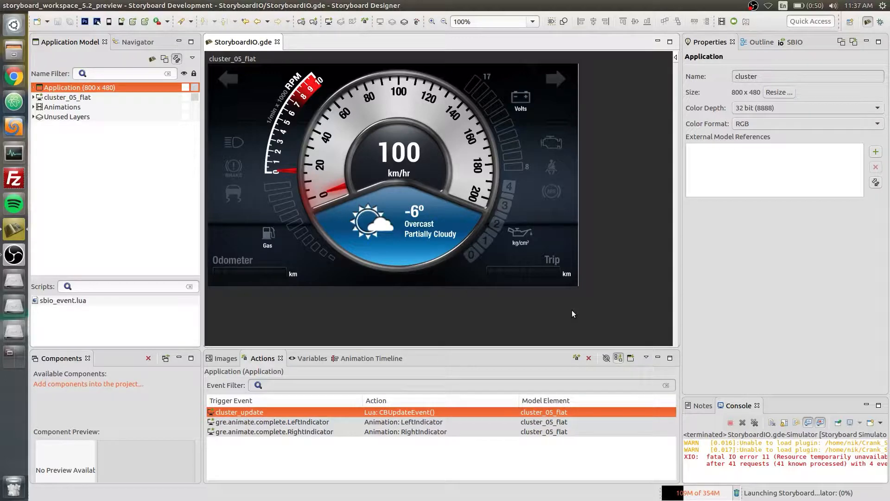
Locate the empty gas gauge control in the application model and collapse its gas_exterior layer
left_click(333, 187)
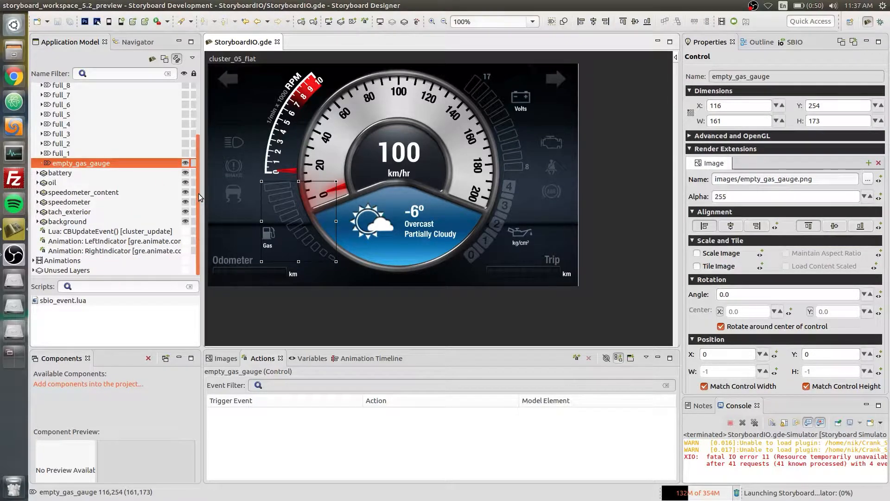
left_click_drag(199, 197, 195, 124)
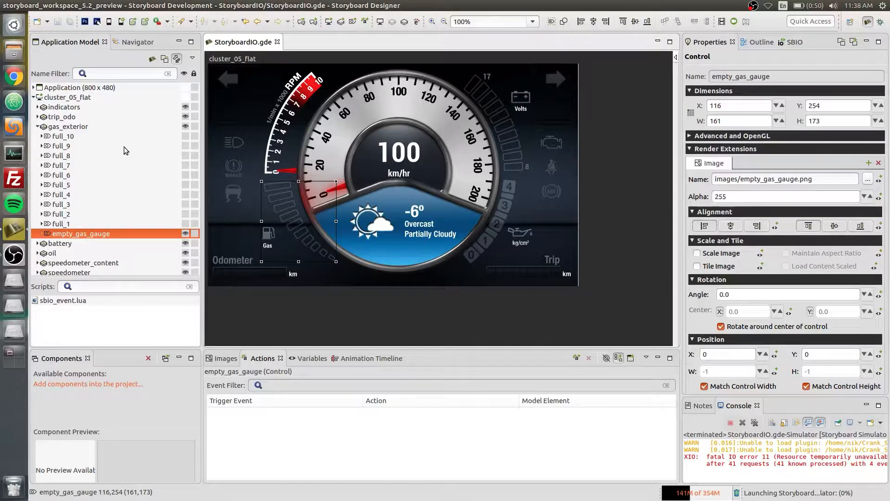
left_click(39, 127)
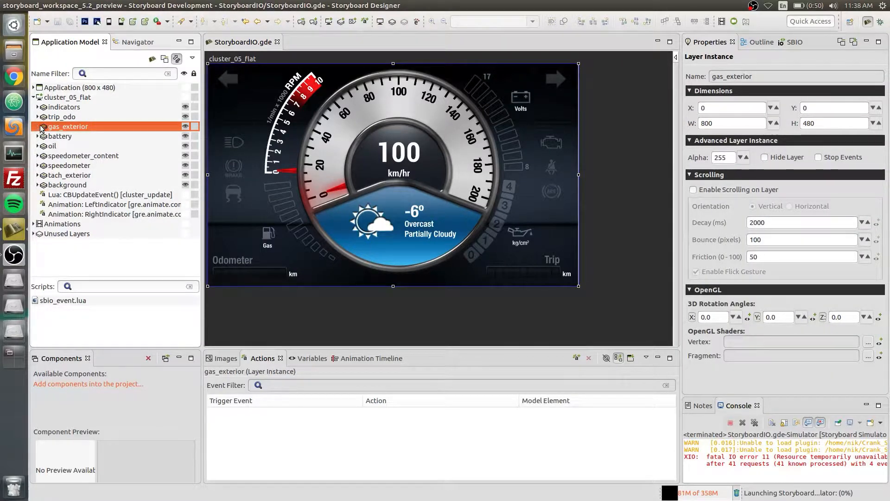
left_click(245, 45)
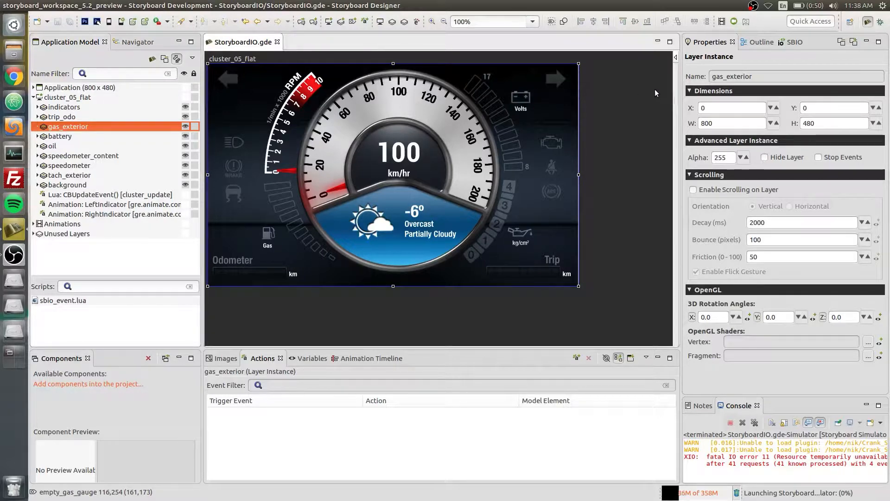
Show the SBIO view and keep the running simulator window always on top
left_click(793, 42)
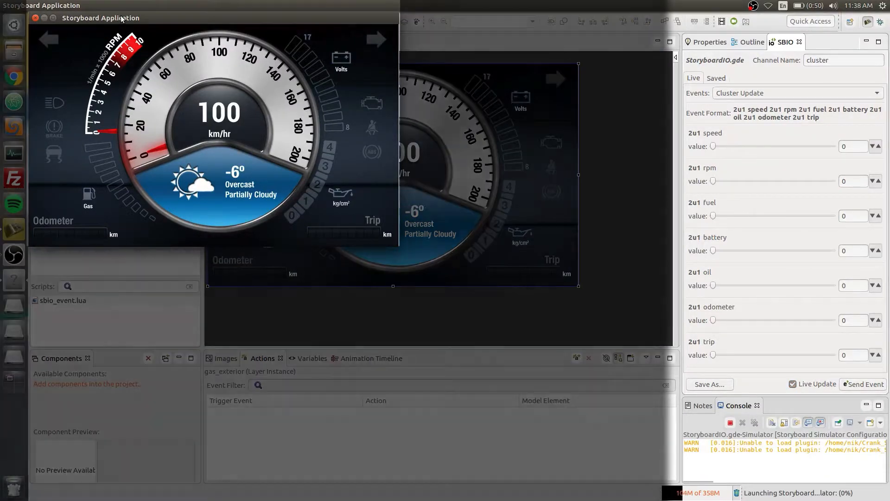
right_click(122, 19)
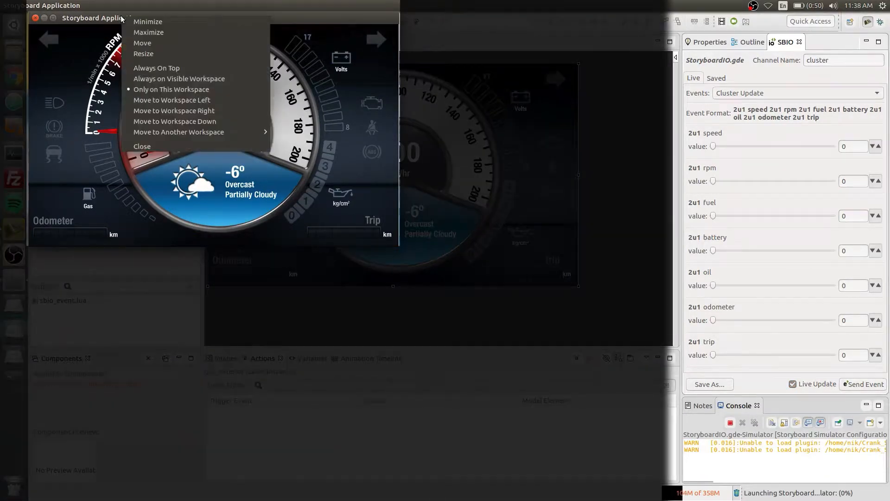
left_click(175, 67)
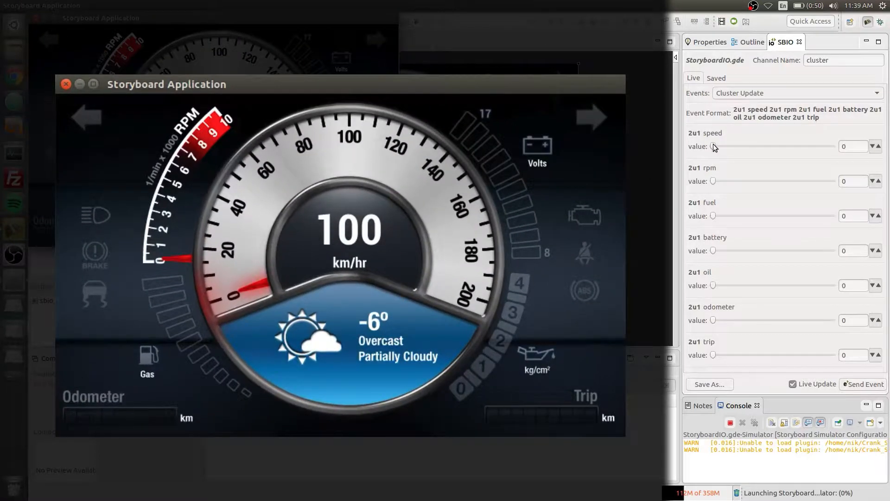
Test the Cluster Update event live with speed 156, rpm 6936, fuel 60, battery 100 and oil 100, and close the simulator
left_click_drag(713, 145, 807, 145)
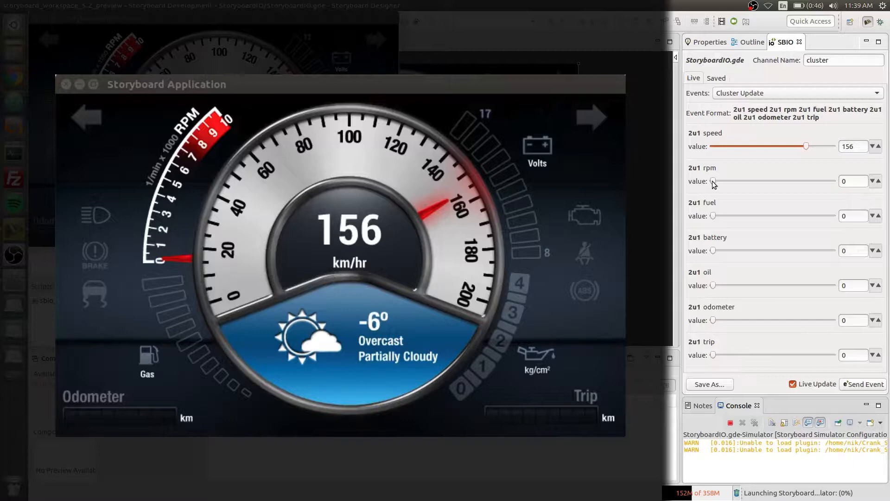
left_click_drag(713, 181, 796, 183)
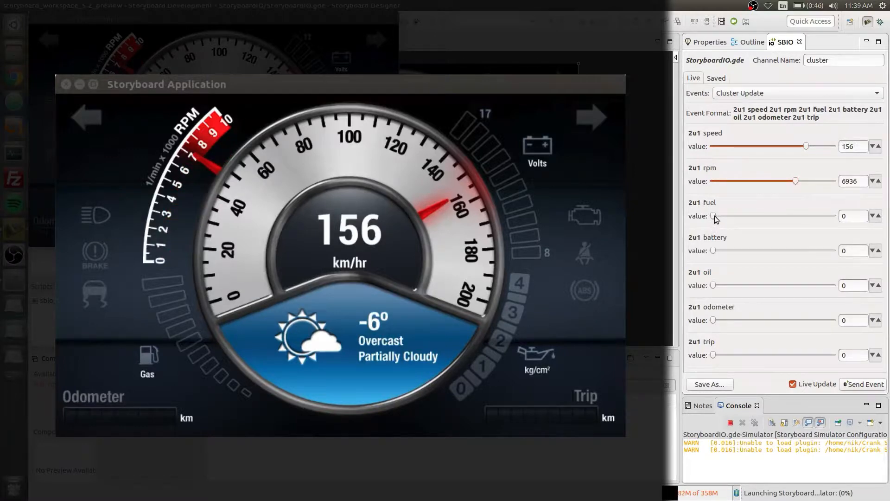
left_click_drag(714, 216, 792, 216)
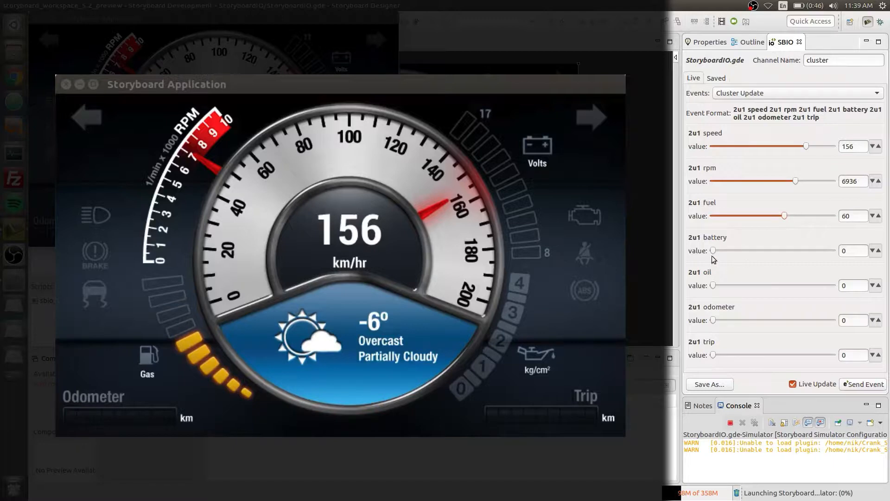
left_click_drag(714, 250, 835, 250)
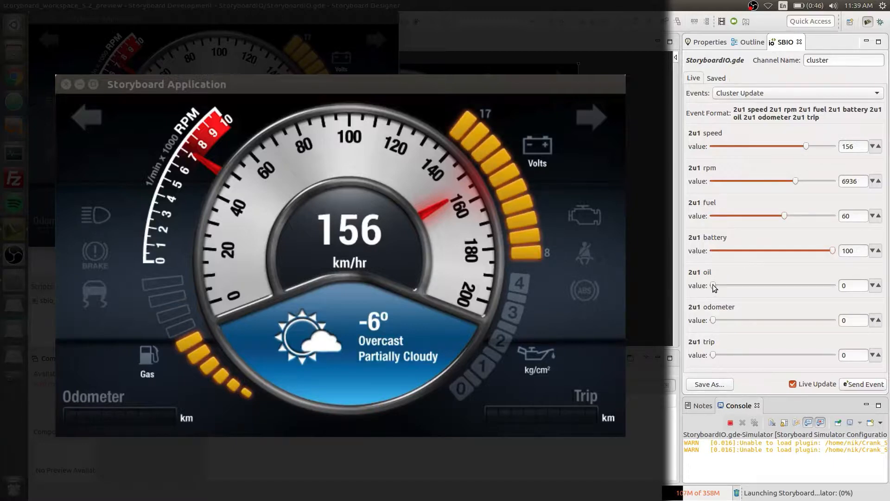
left_click_drag(714, 286, 834, 285)
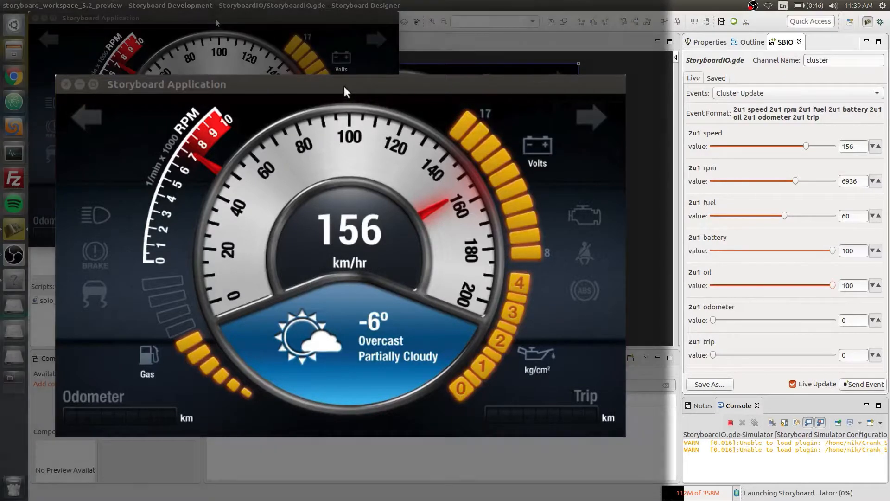
left_click_drag(229, 23, 369, 72)
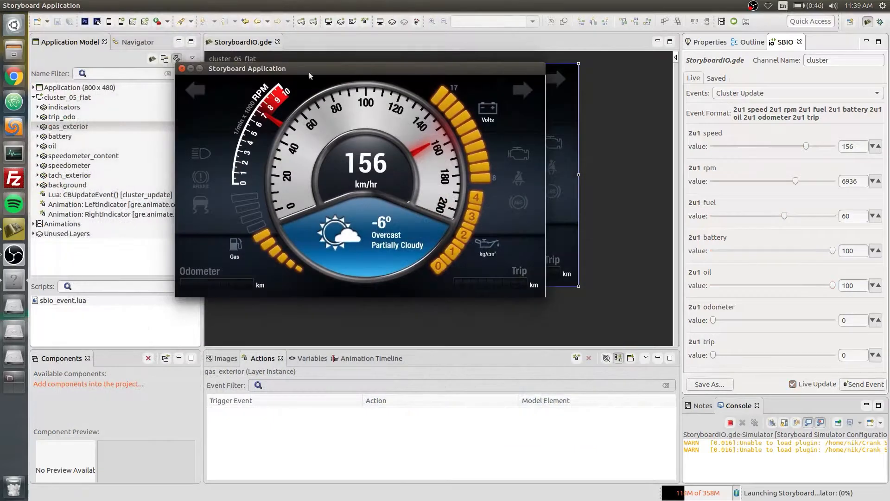
left_click(182, 70)
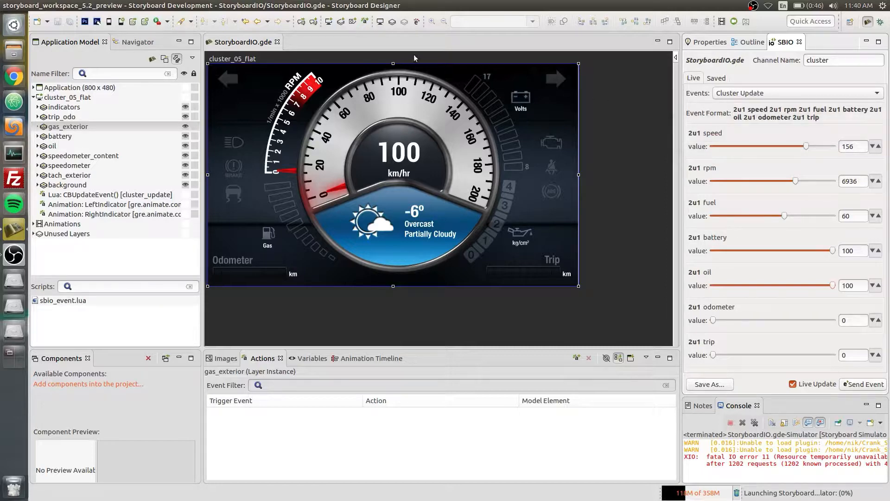
Examine the speed and rpm data elements of the cluster_update event among the user-defined events, and close the event editor
left_click(417, 23)
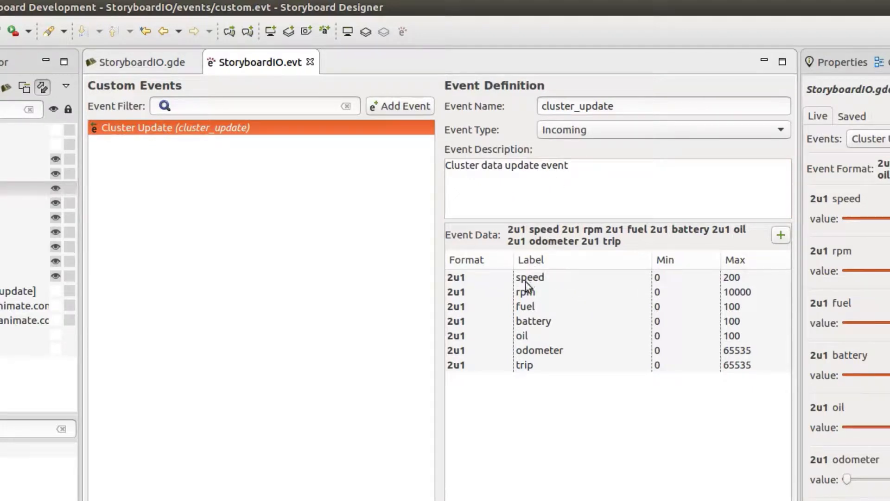
left_click(545, 281)
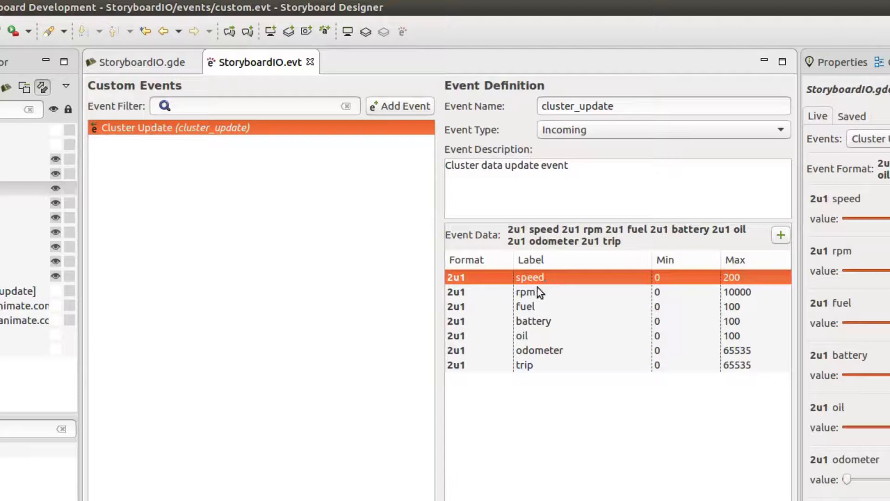
left_click(536, 291)
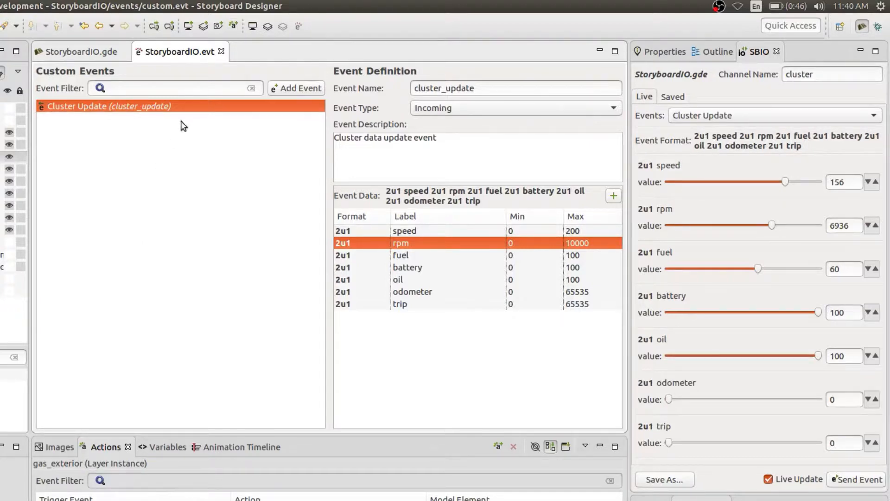
left_click(221, 55)
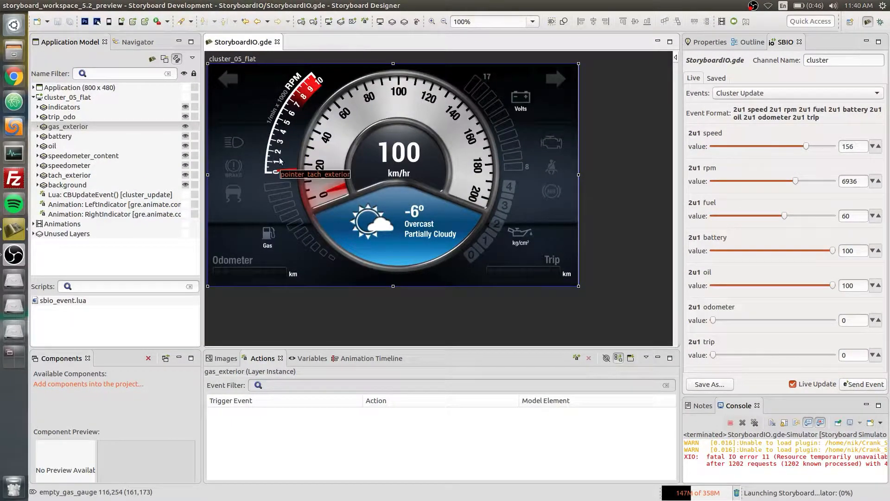
Inspect the left and right arrow glow controls, and preview the LeftIndicator animation from its timeline
left_click(225, 79)
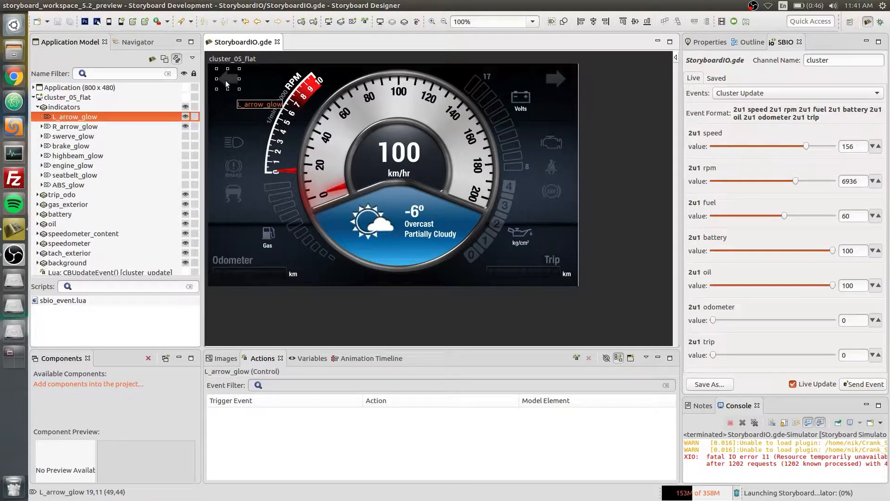
left_click(135, 128)
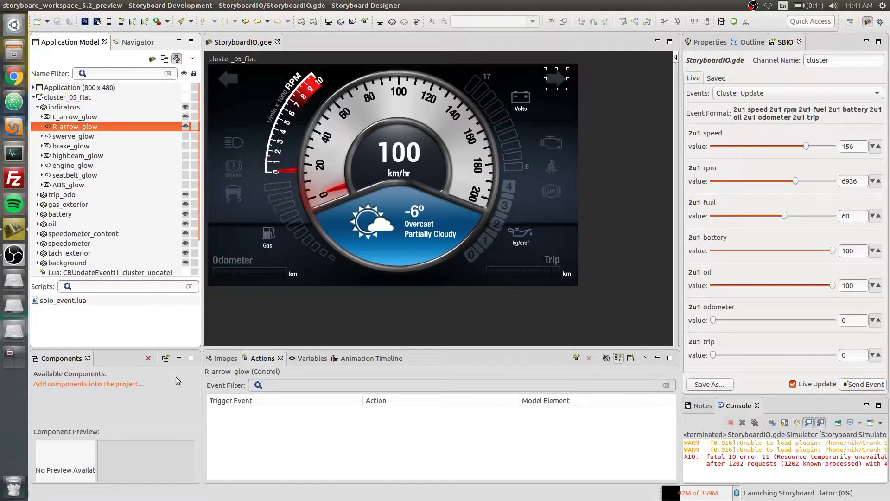
left_click(372, 358)
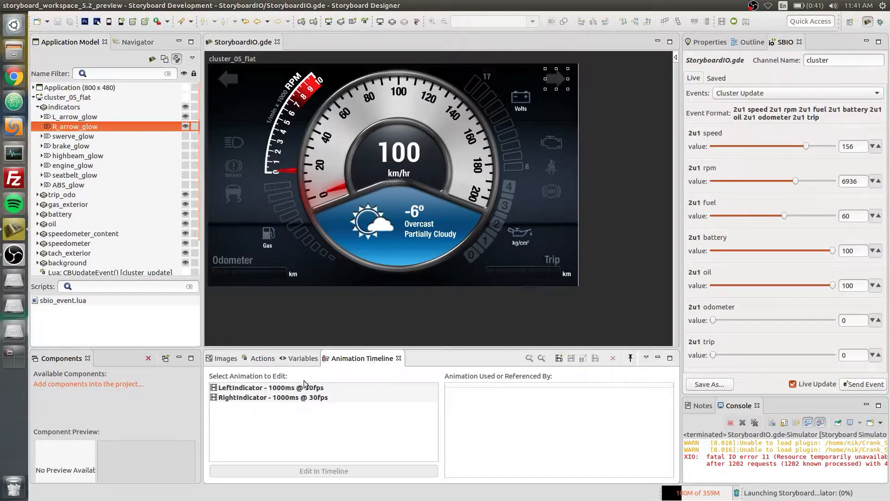
double_click(280, 390)
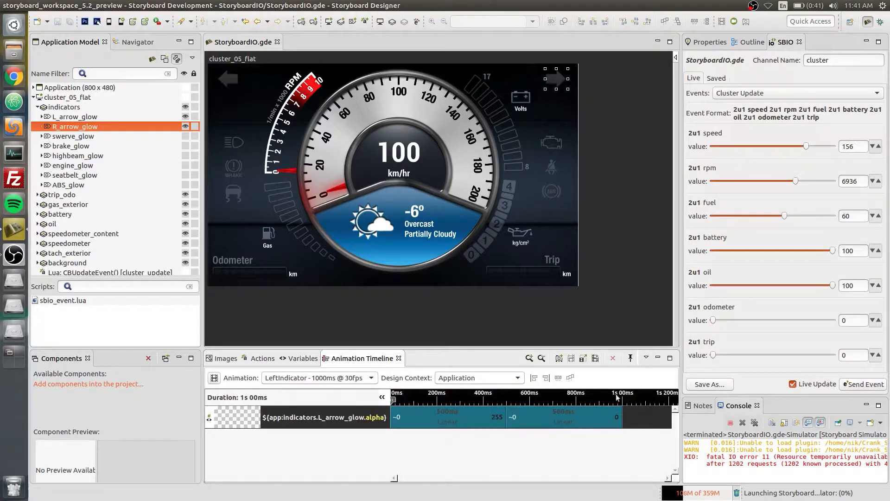
left_click(595, 358)
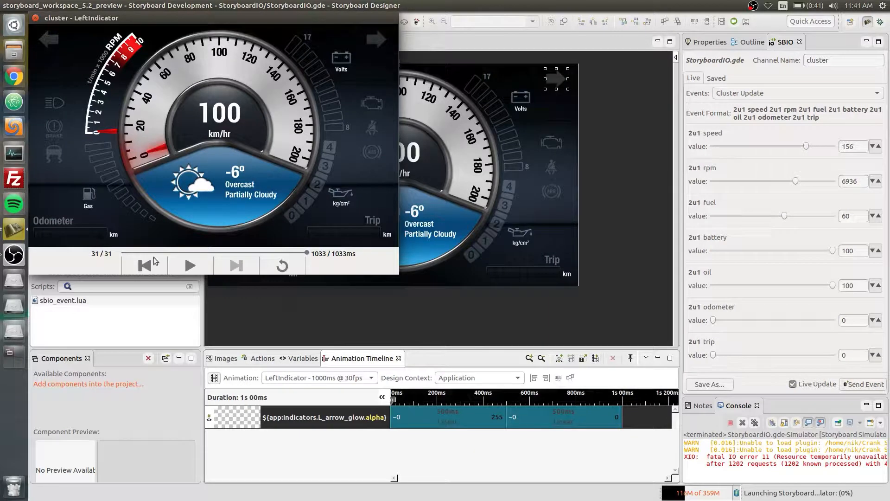
left_click_drag(133, 253, 301, 254)
left_click(36, 18)
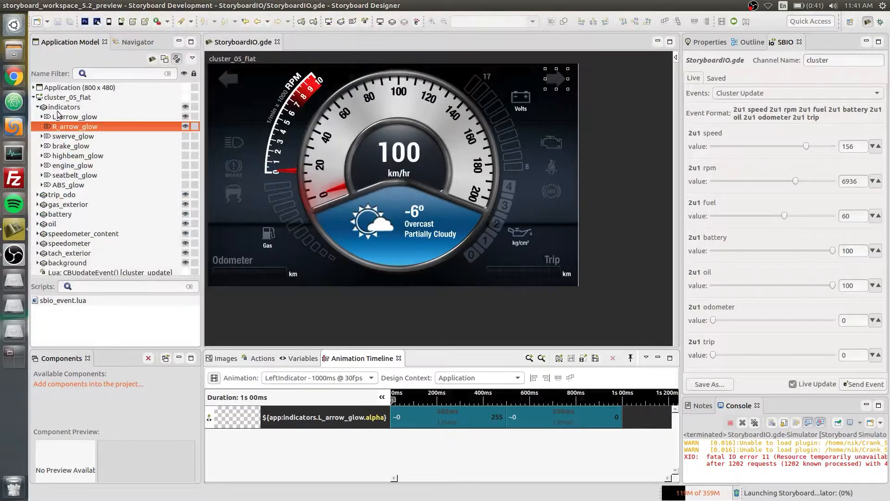
left_click(214, 378)
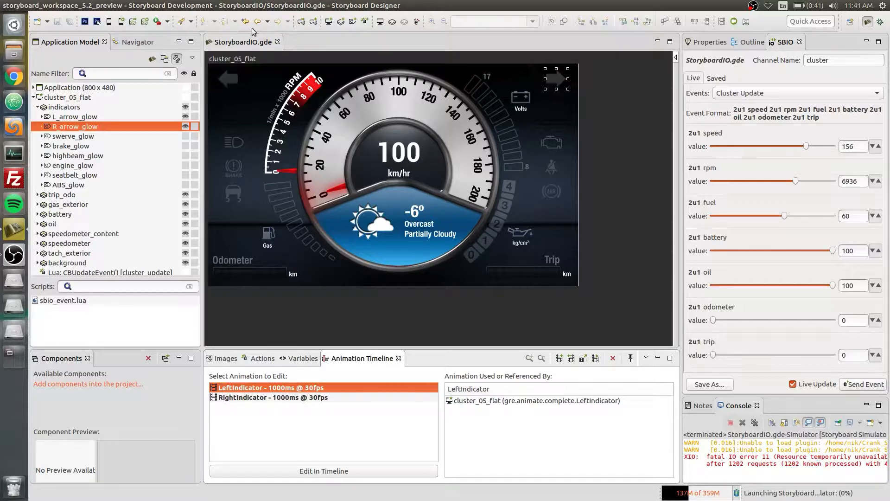
Start a new user-defined event named Indicator with the description "Event to toggle the indicators"
left_click(418, 21)
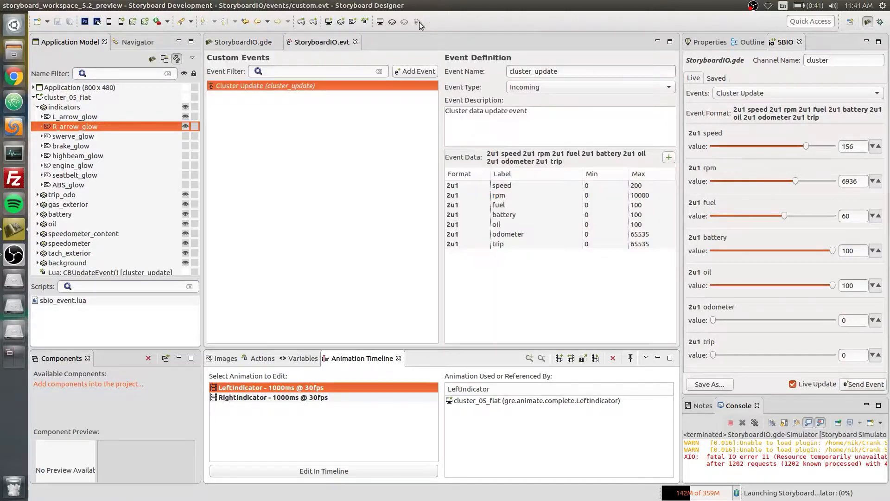
left_click(418, 70)
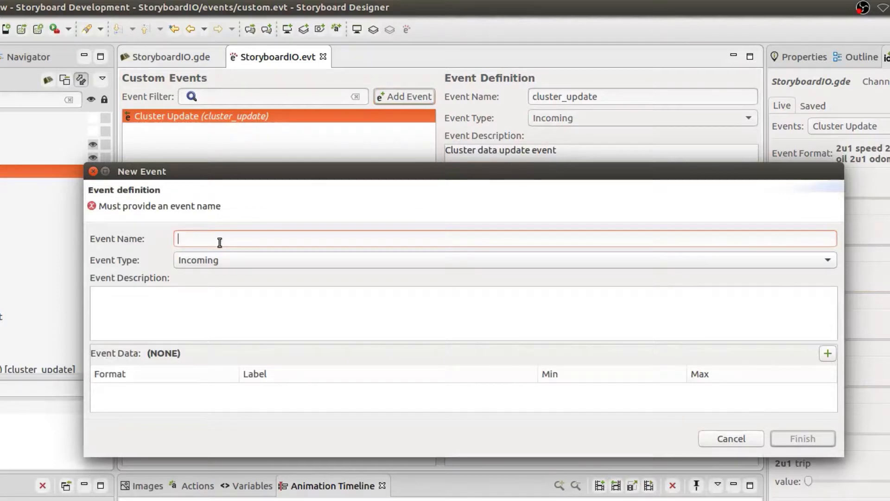
type("Indicator")
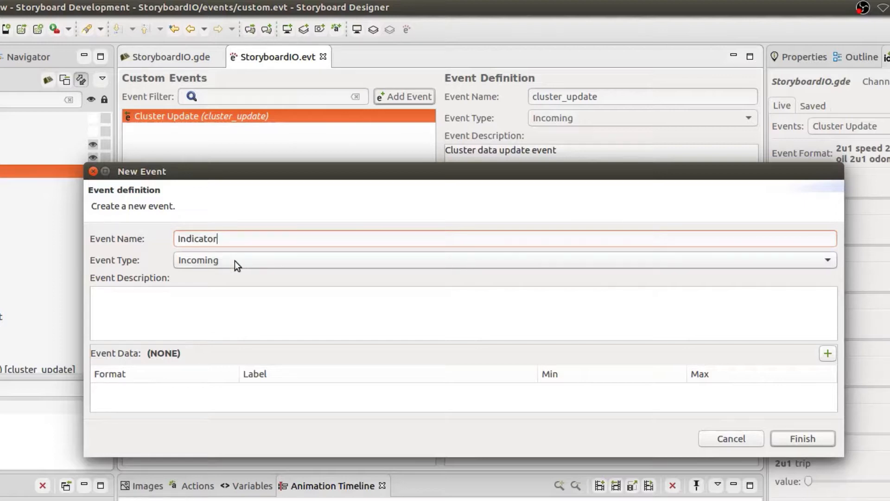
left_click(184, 295)
type("Event to")
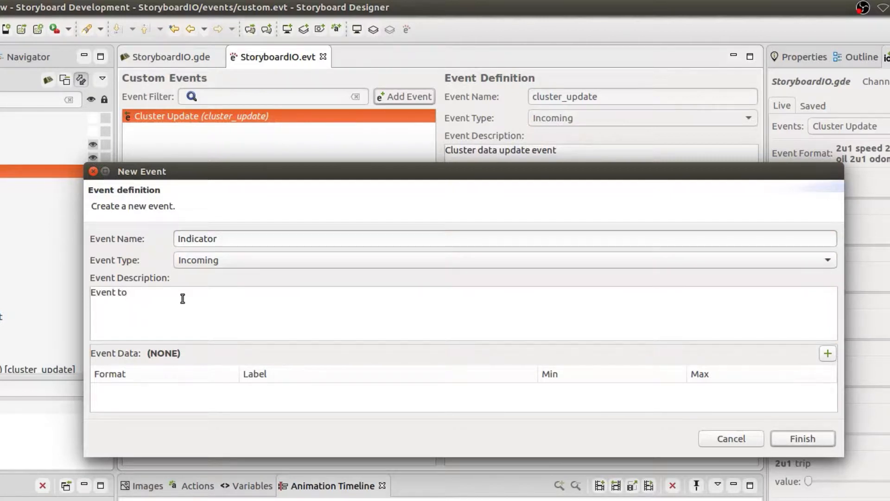
type(" toggle the indicators")
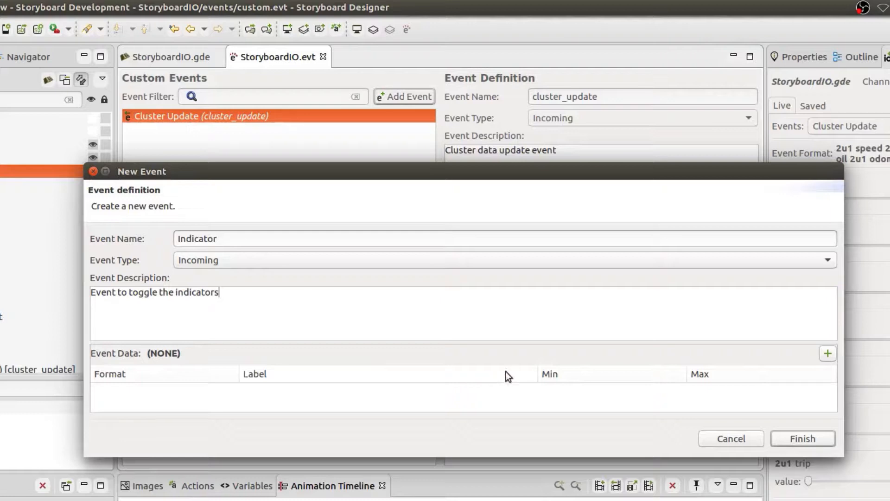
Add an Unsigned Integer 8-bit data element named left to the Indicator event
left_click(828, 354)
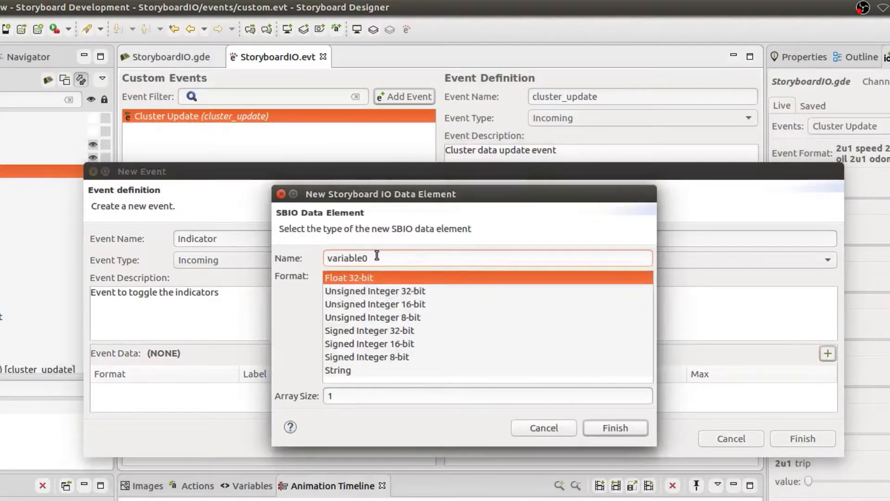
left_click_drag(376, 255, 307, 256)
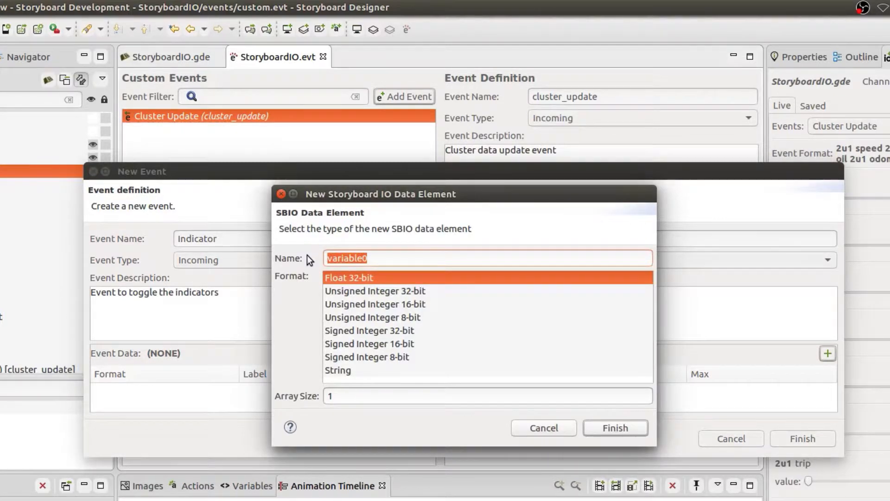
type("left")
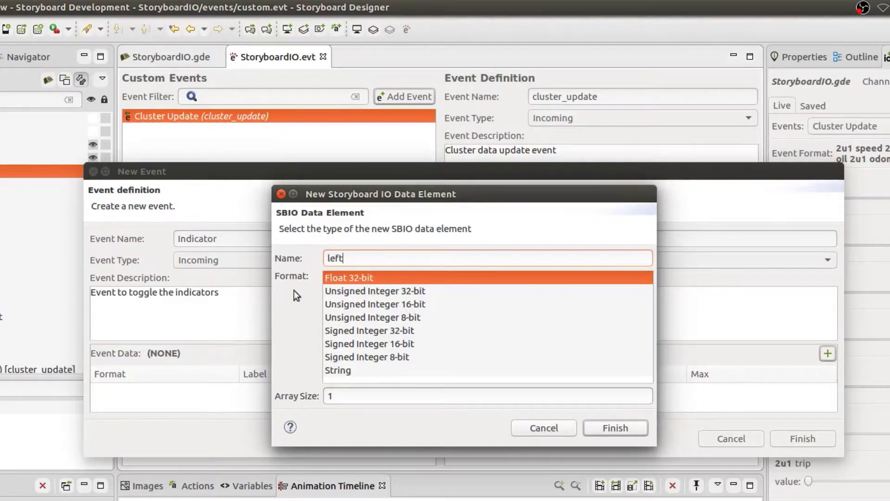
left_click(361, 318)
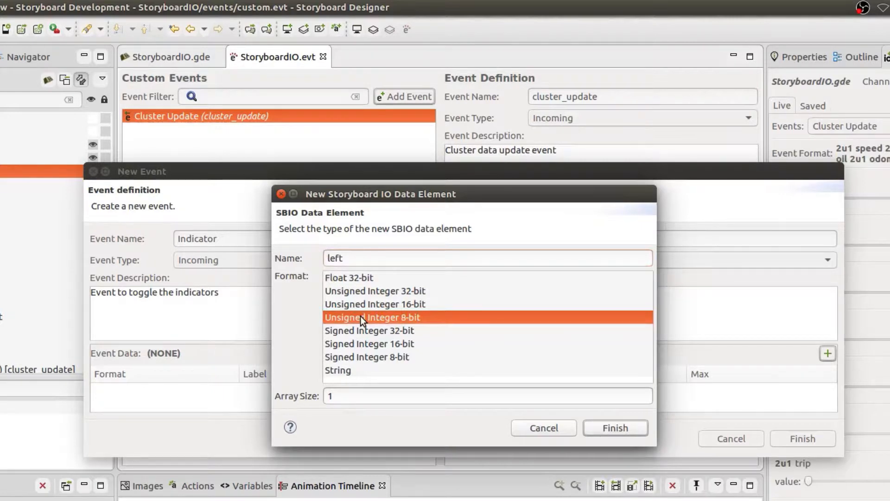
left_click(616, 429)
Set the left data element's minimum to 0 and its maximum to 1
left_click(561, 386)
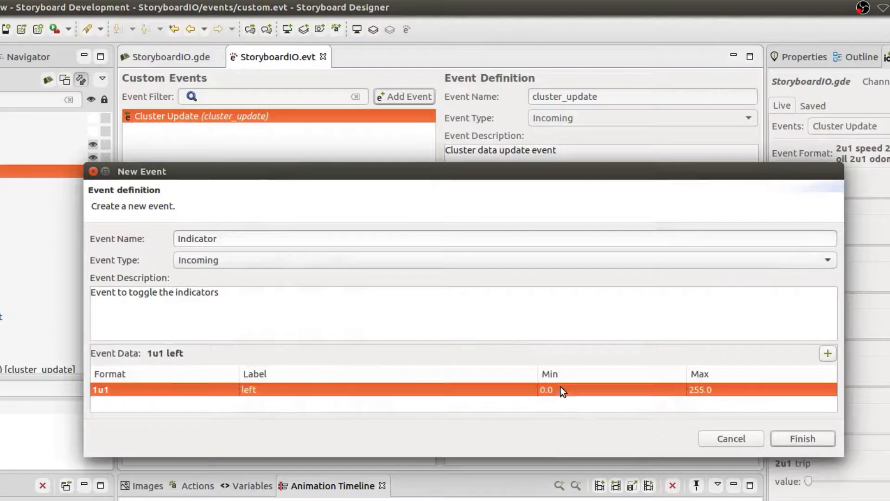
left_click(560, 386)
type("0")
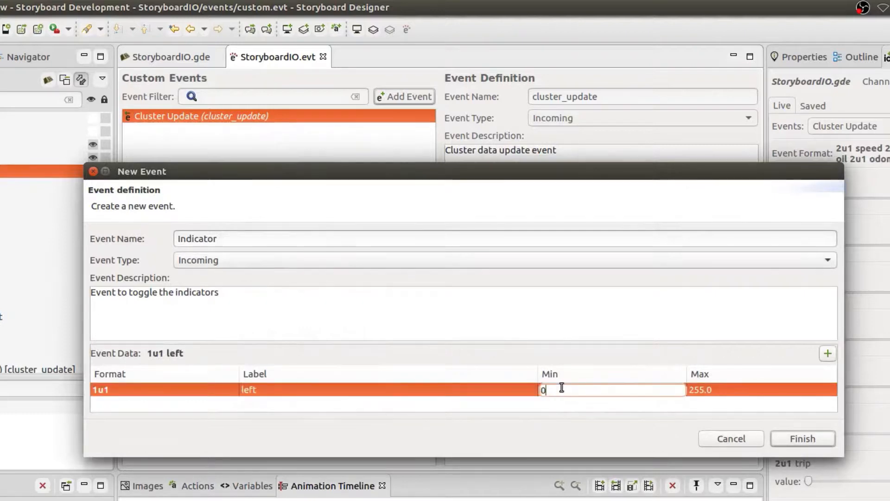
left_click(713, 391)
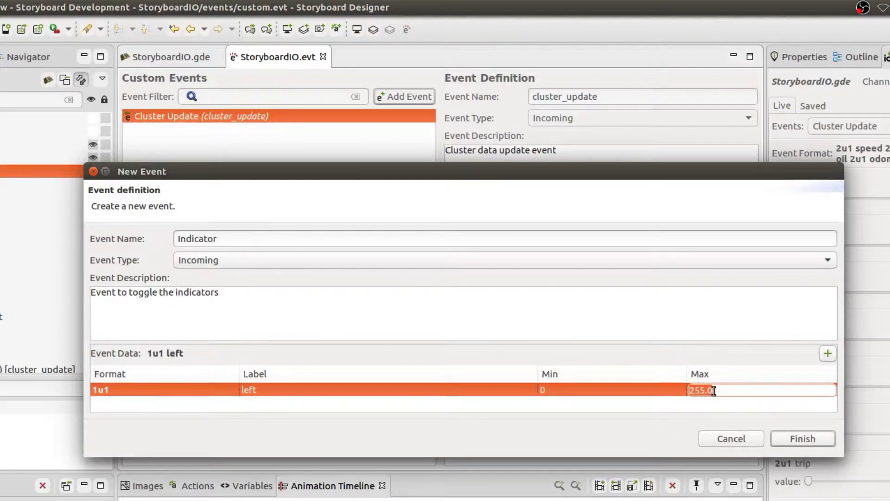
type("1")
key("Return")
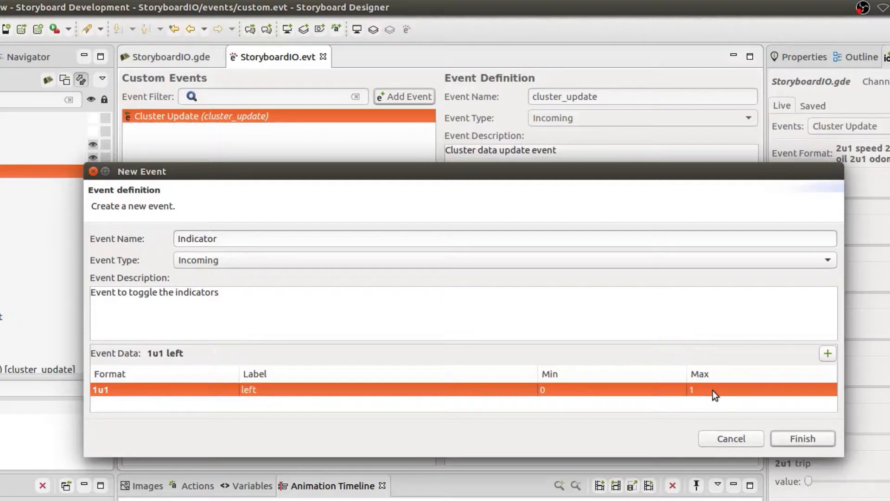
Add a second Unsigned Integer 8-bit data element named right to the Indicator event
left_click(828, 354)
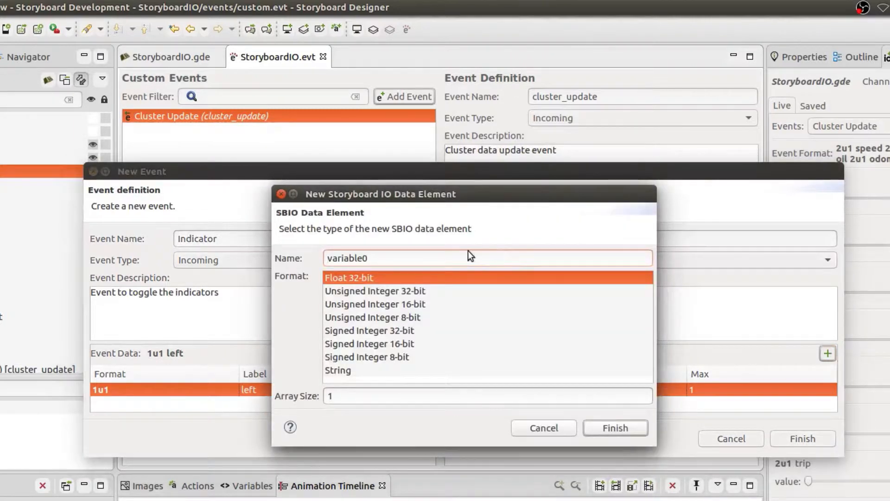
left_click_drag(421, 261, 279, 258)
type("right")
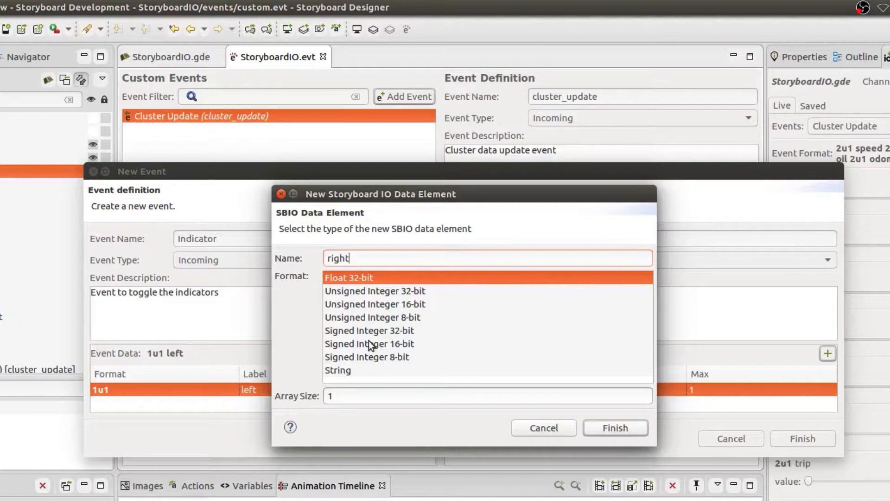
left_click(363, 319)
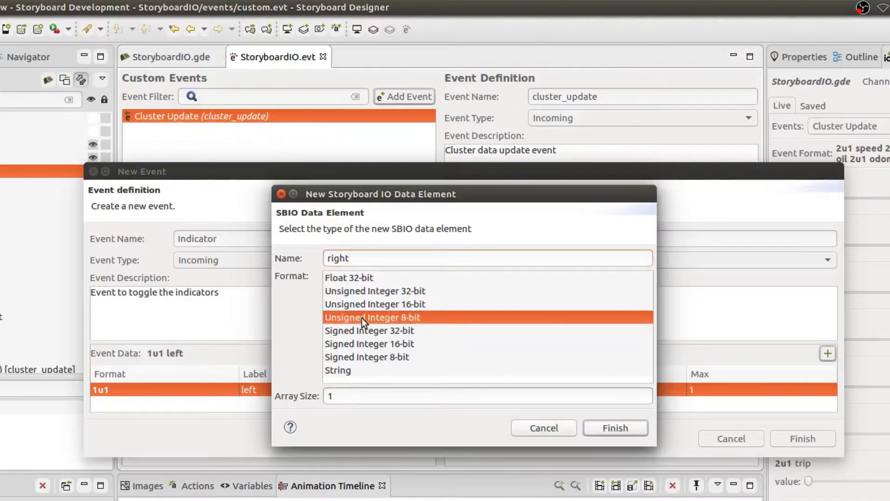
left_click(616, 429)
Limit the right data element to a range of 0 to 1 and create the Indicator event, saving and closing the event file
left_click(575, 401)
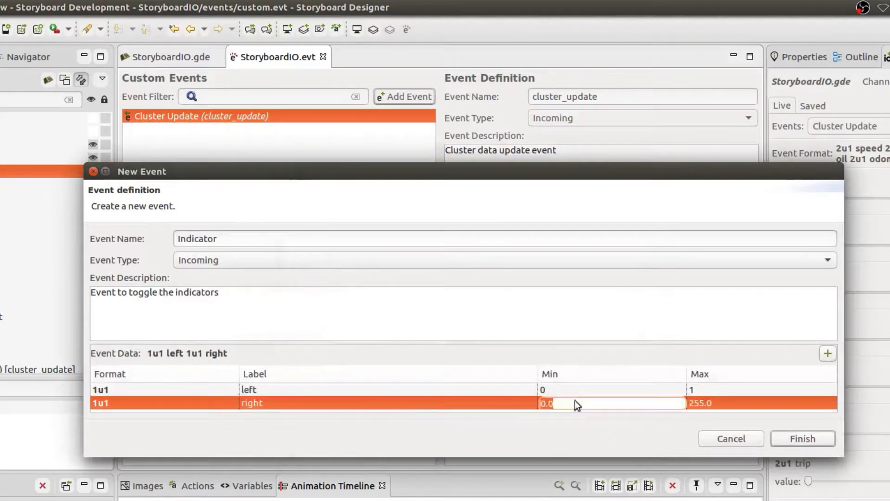
type("0")
left_click(706, 397)
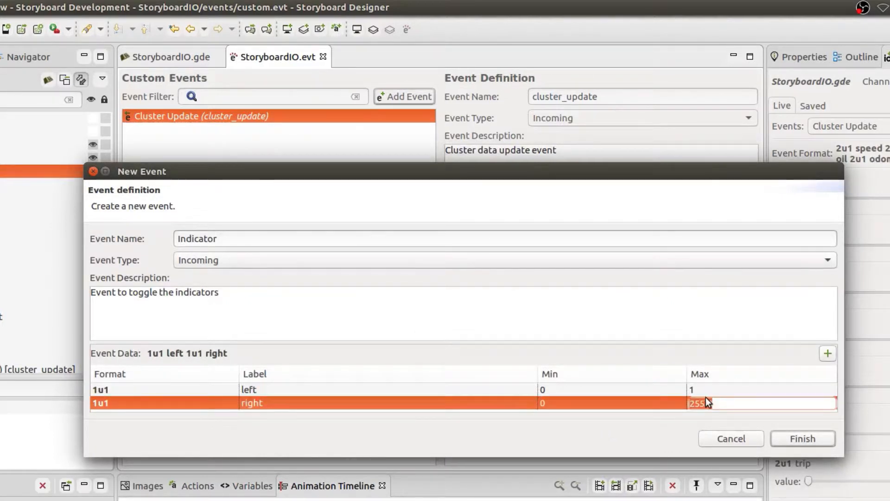
left_click(800, 438)
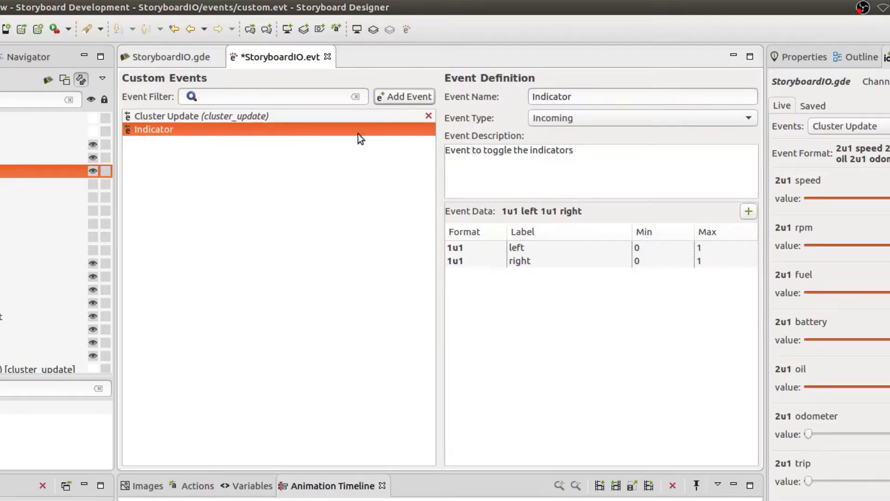
key("ctrl+s")
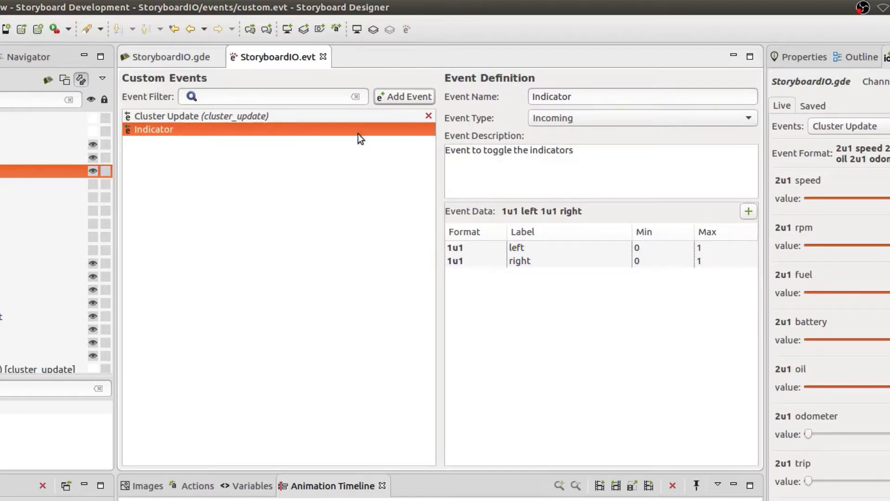
left_click(324, 56)
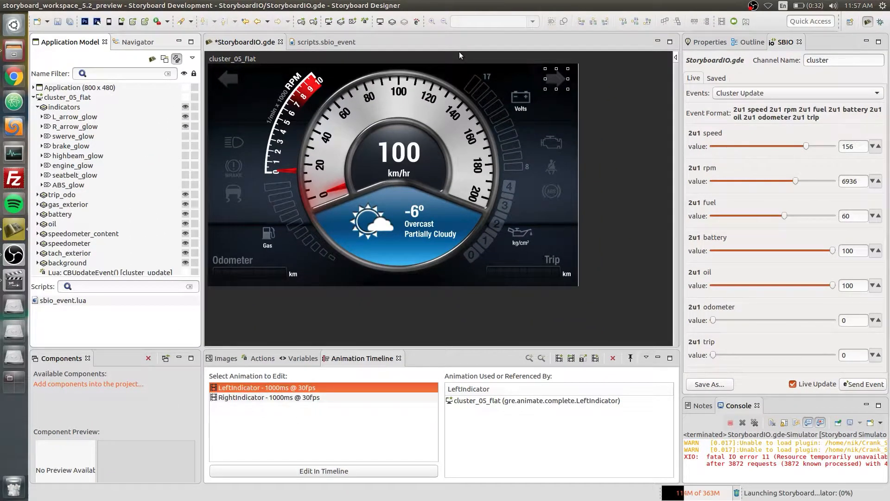
Add an action to cluster_05_flat that runs the Lua function CBIndicatorEvent on the Indicator event, and save the project
left_click(94, 89)
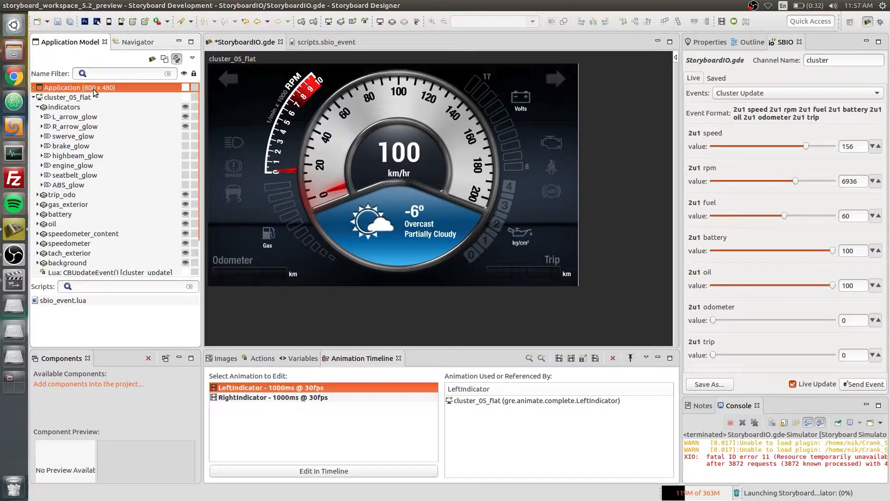
left_click(261, 360)
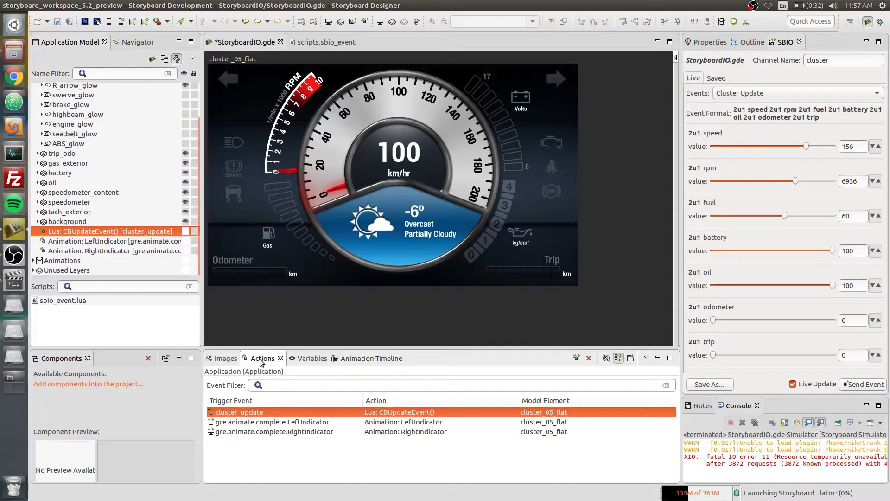
left_click(577, 358)
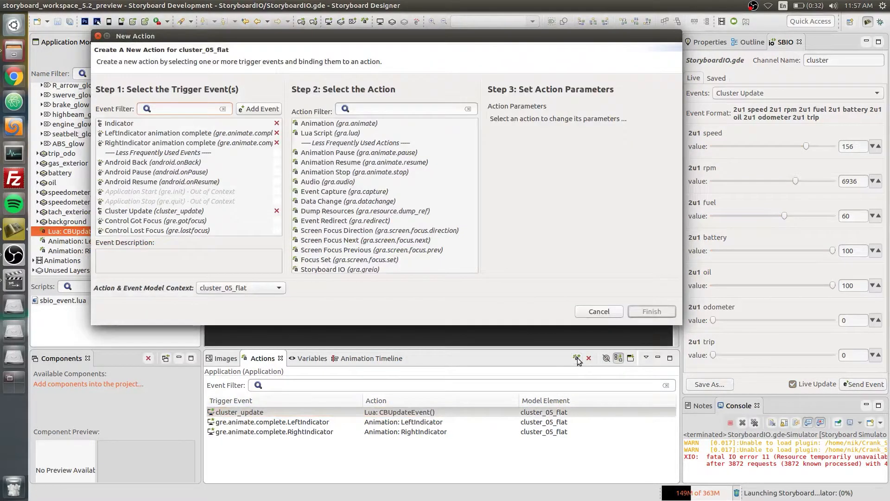
left_click(119, 126)
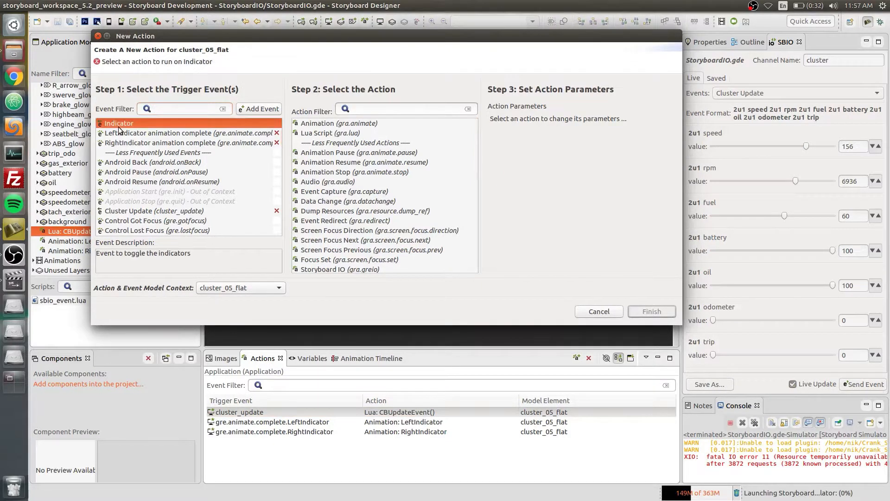
left_click(322, 133)
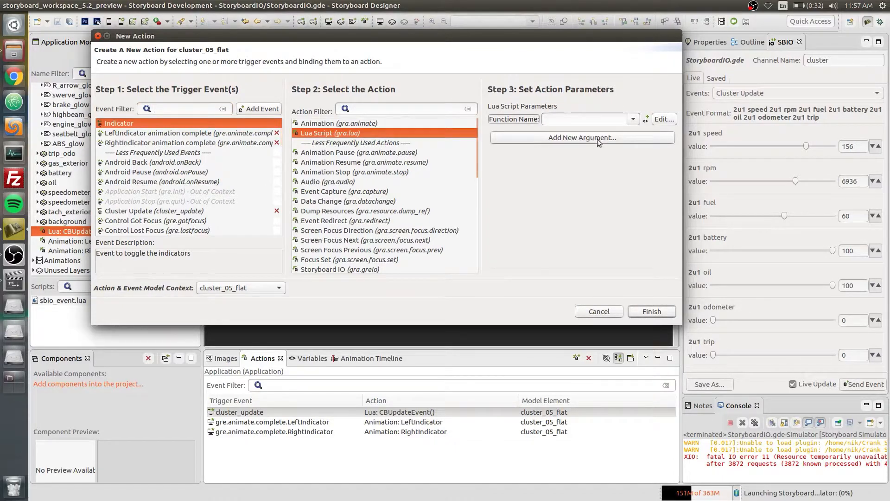
left_click(633, 120)
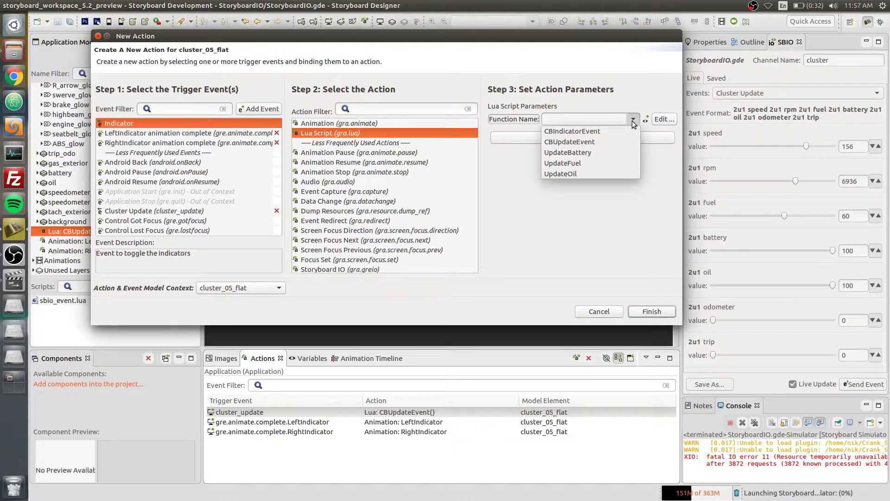
left_click(579, 131)
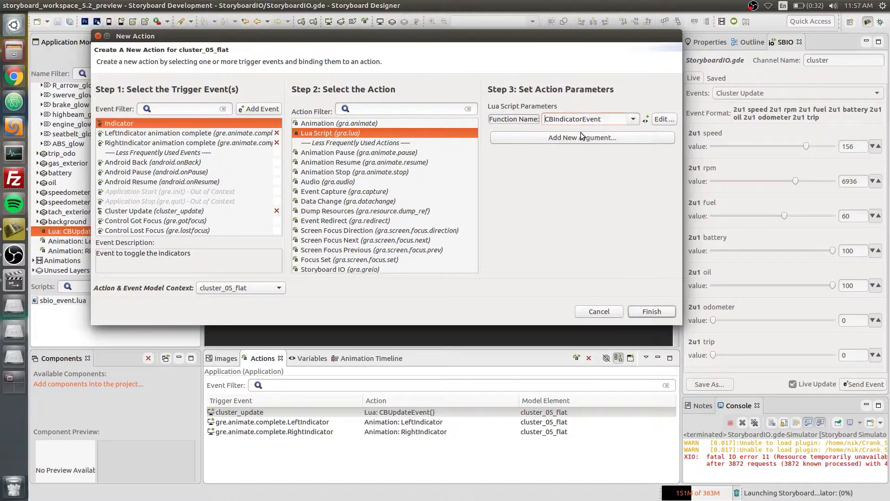
left_click(652, 311)
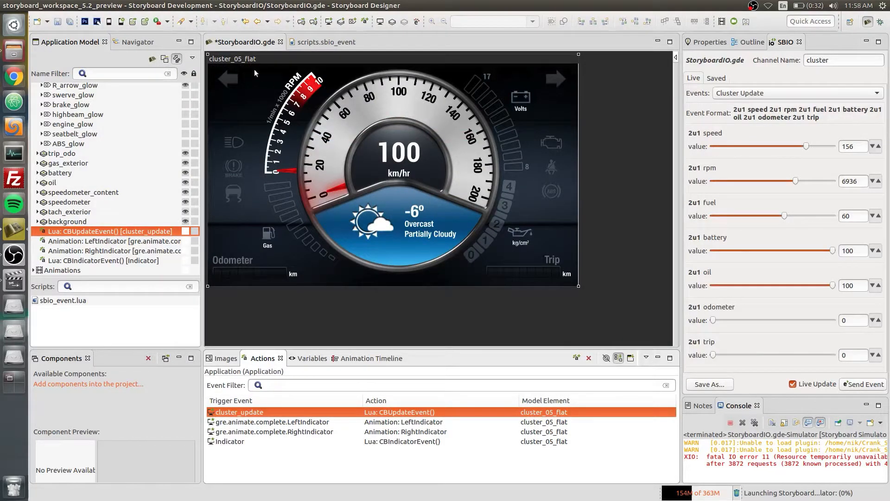
key("ctrl+s")
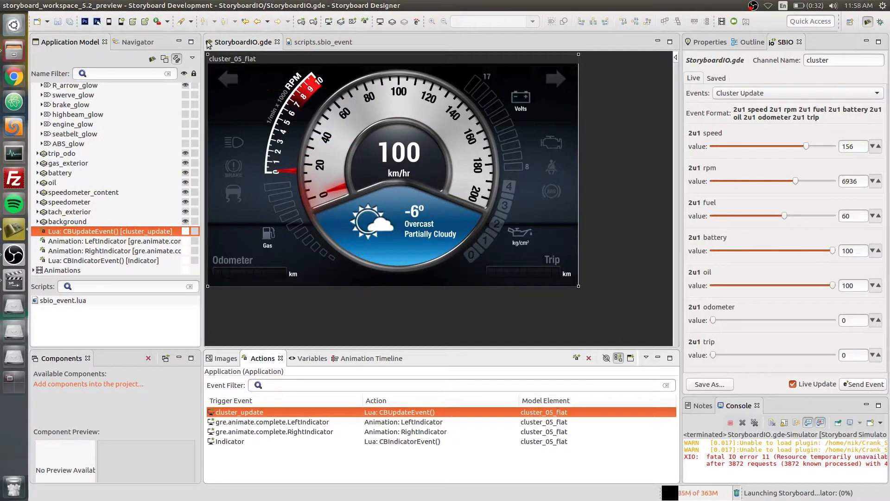
Run the cluster application in the simulator and adjust its window options
left_click(108, 23)
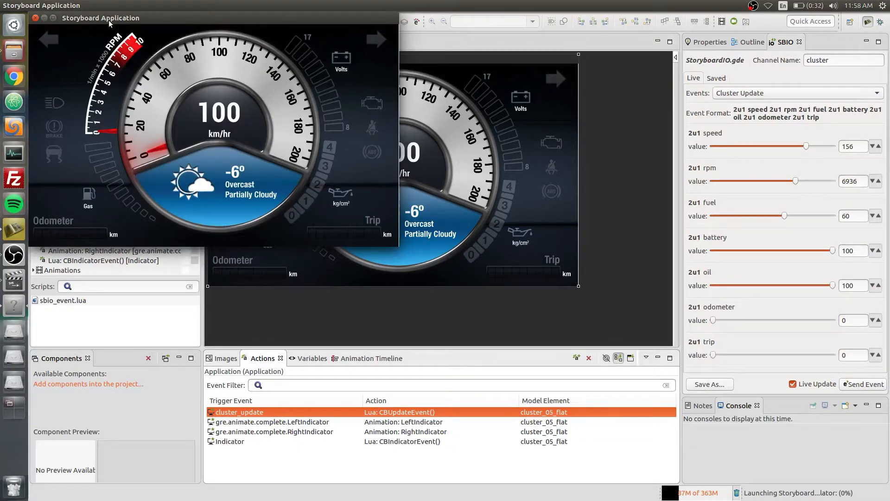
right_click(108, 20)
left_click(149, 73)
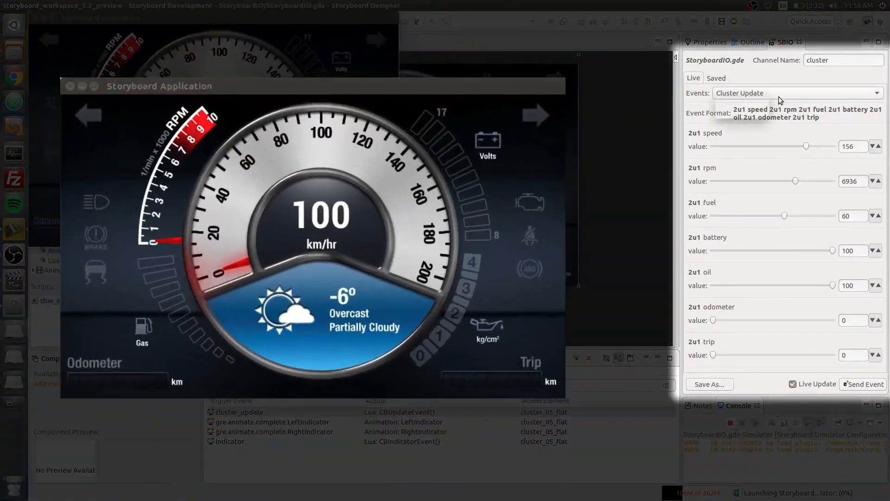
Test the Indicator event by toggling both the left and right values, finishing with left true and right false
left_click(778, 96)
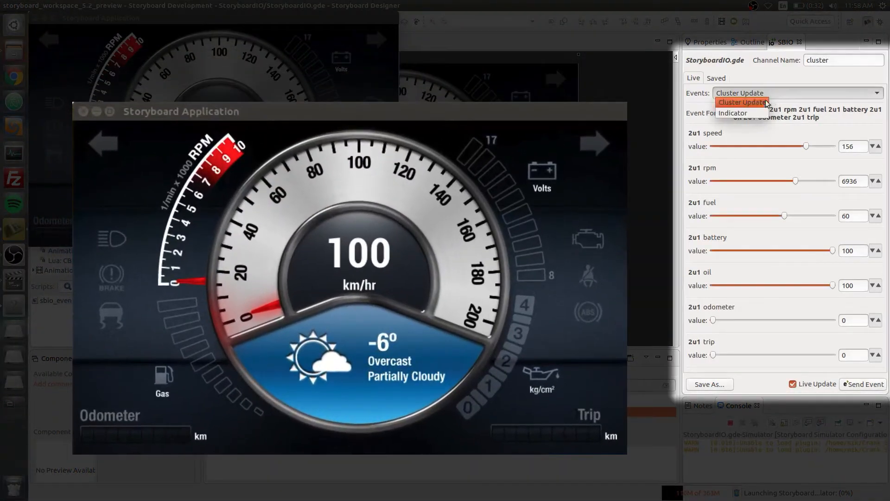
left_click(736, 114)
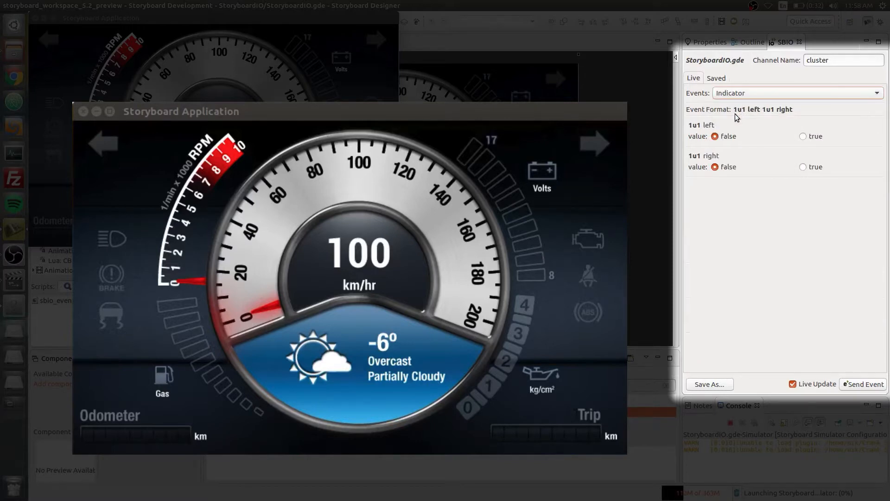
left_click(804, 136)
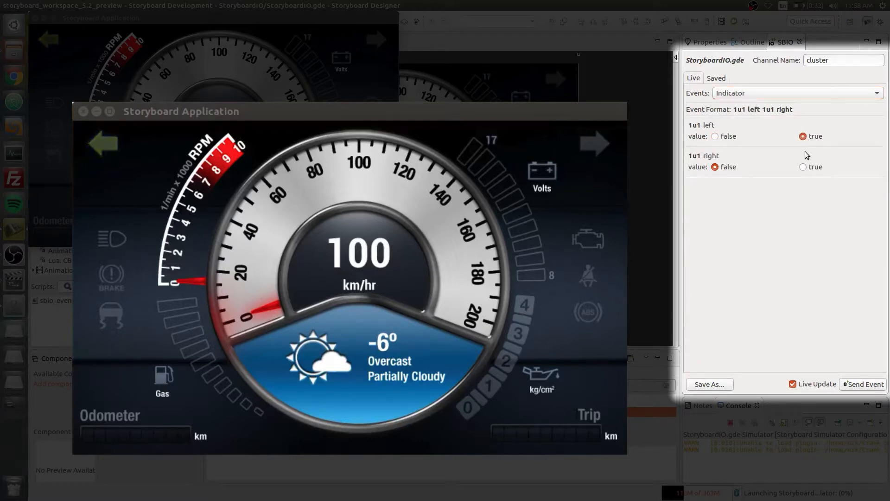
left_click(803, 167)
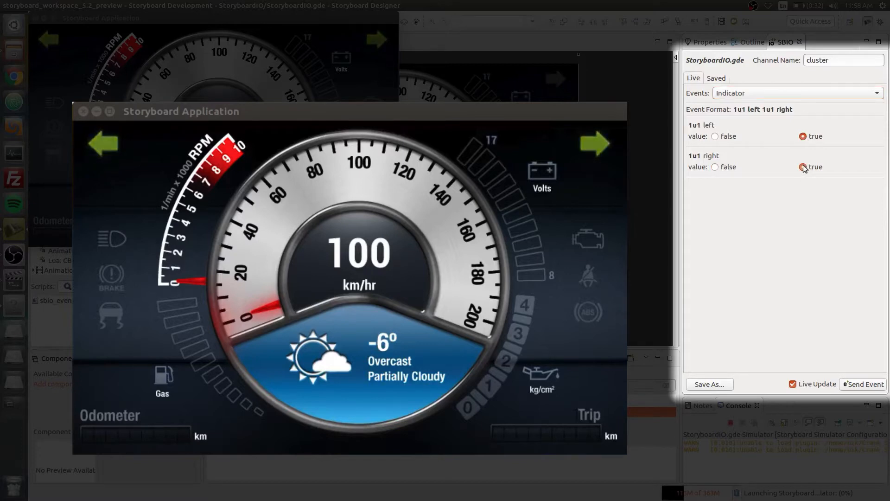
left_click(715, 167)
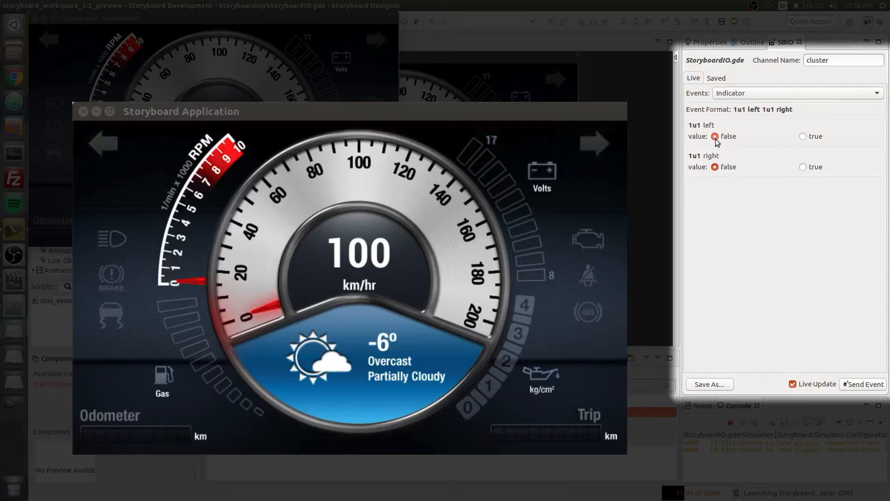
left_click(806, 138)
Send Cluster Update values to the simulator: speed 86, rpm 4417, fuel 62, battery 70 and oil 25
left_click(772, 96)
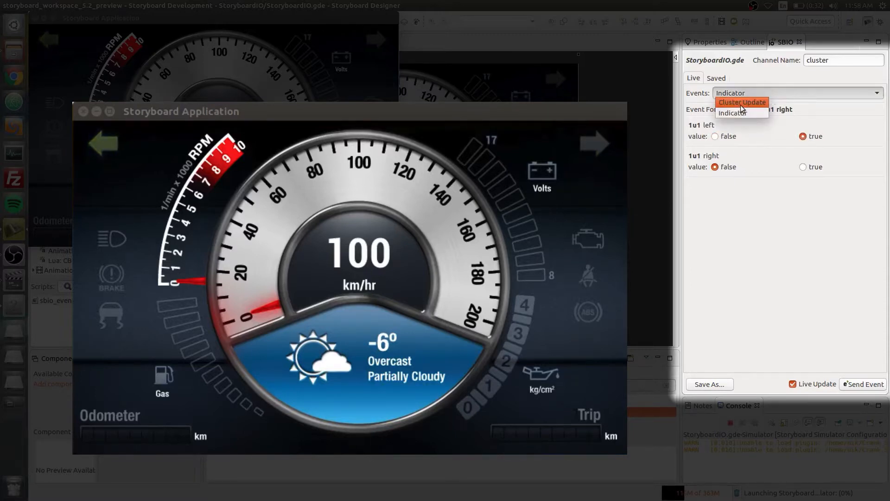
left_click(741, 105)
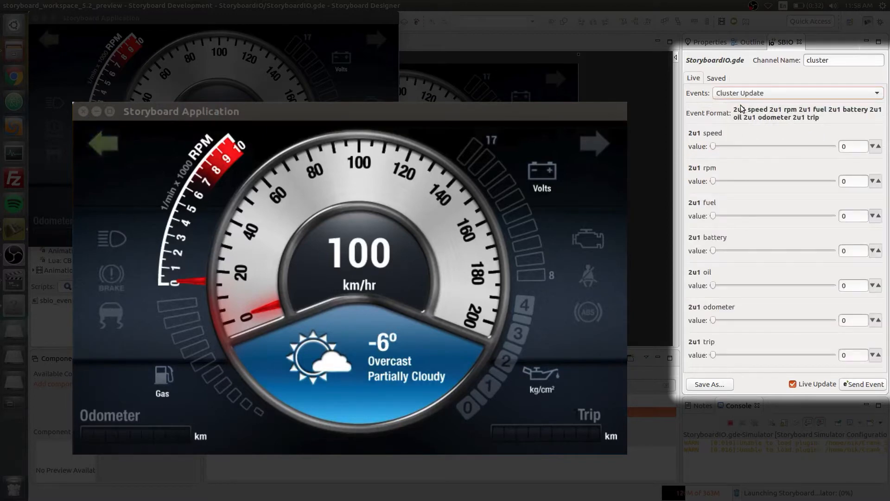
left_click(765, 146)
left_click(765, 181)
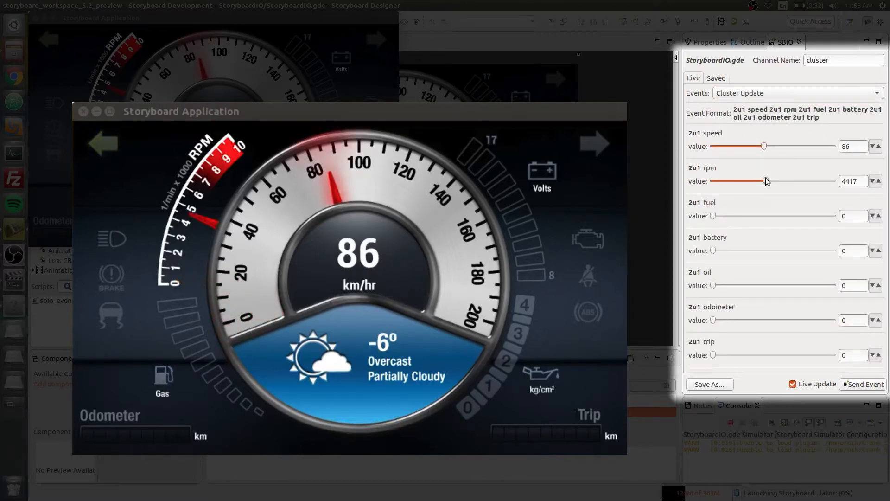
left_click(787, 215)
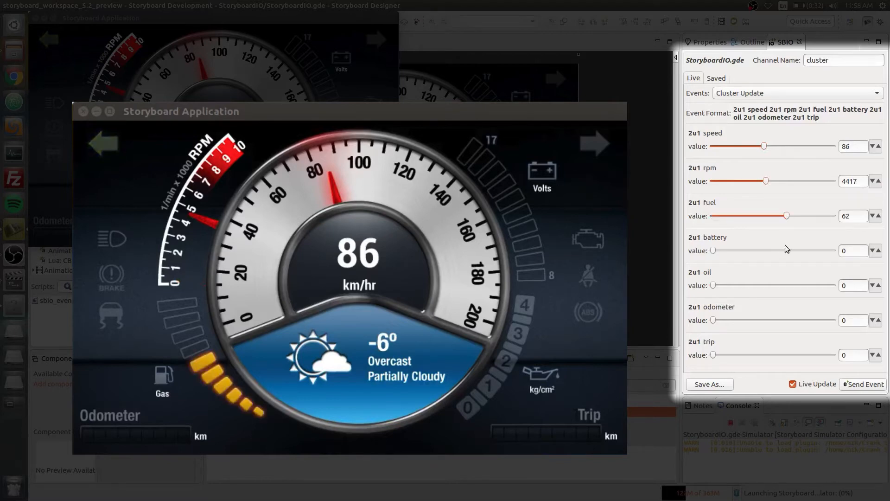
left_click(797, 250)
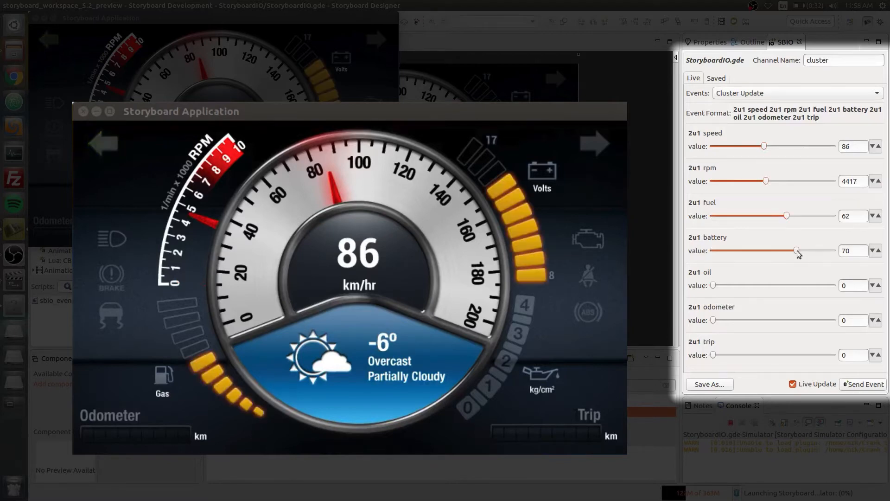
left_click(742, 285)
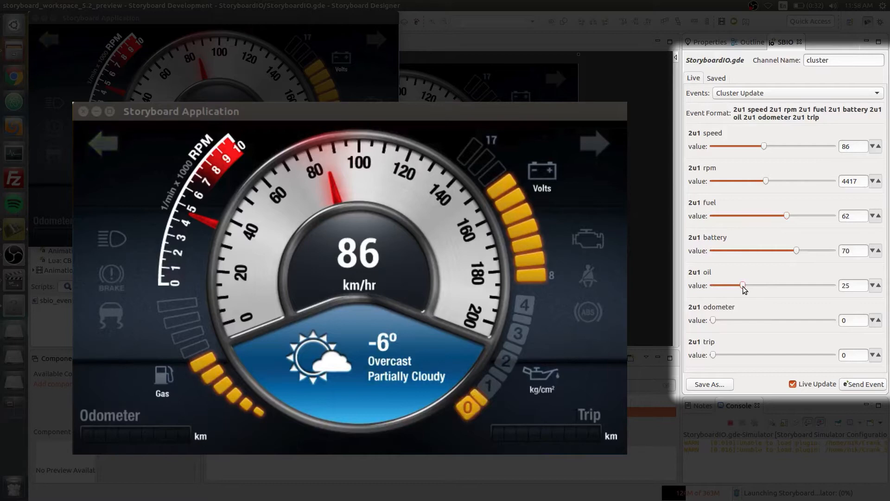